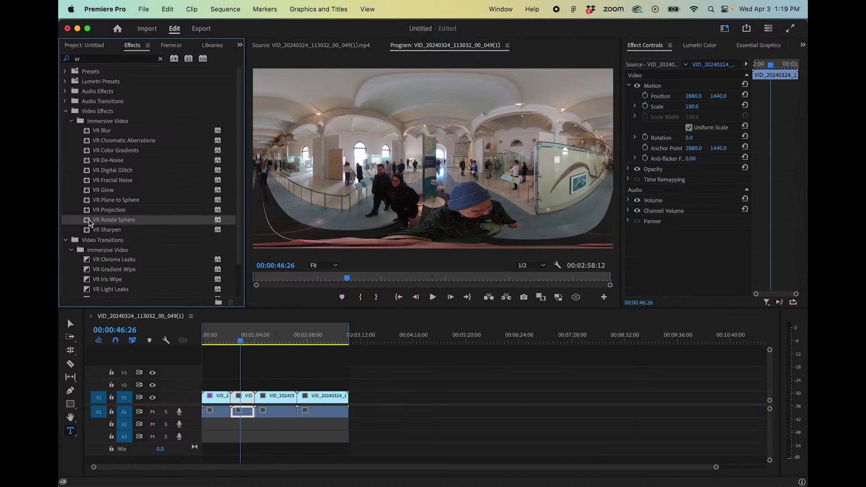
Step: Apply VR Rotate Sphere from Immersive Video effects to the 360° museum clip
double_click(114, 220)
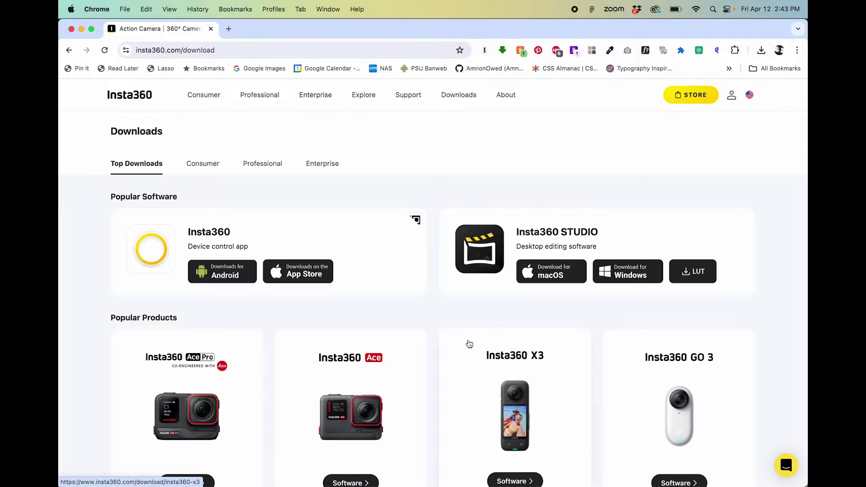
Step: Open the Insta360 STUDIO download details and scroll down to its download section
click(598, 233)
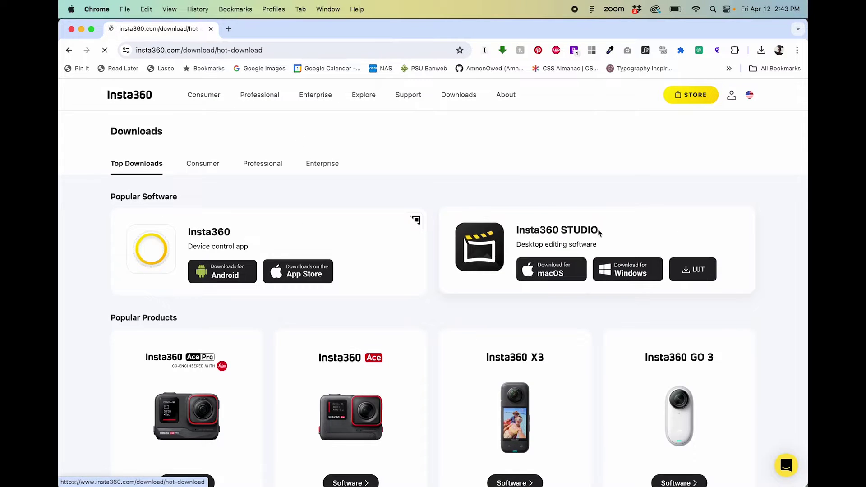
scroll(561, 293, down, 8)
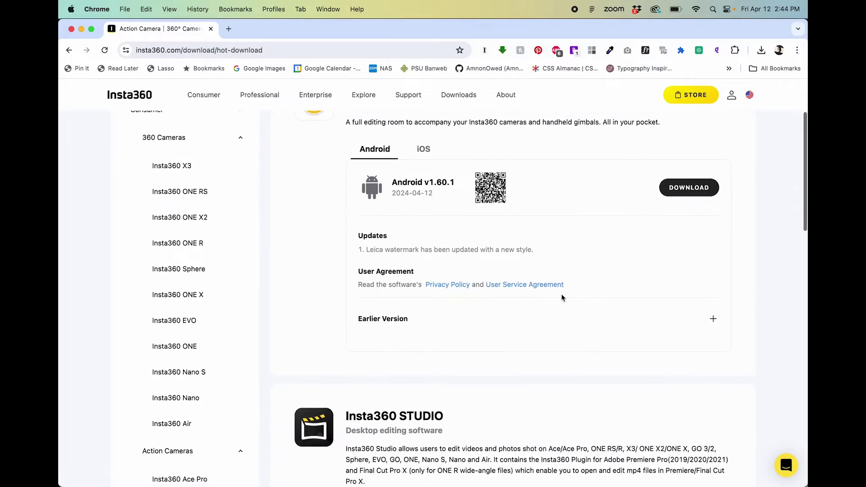
scroll(560, 293, down, 1)
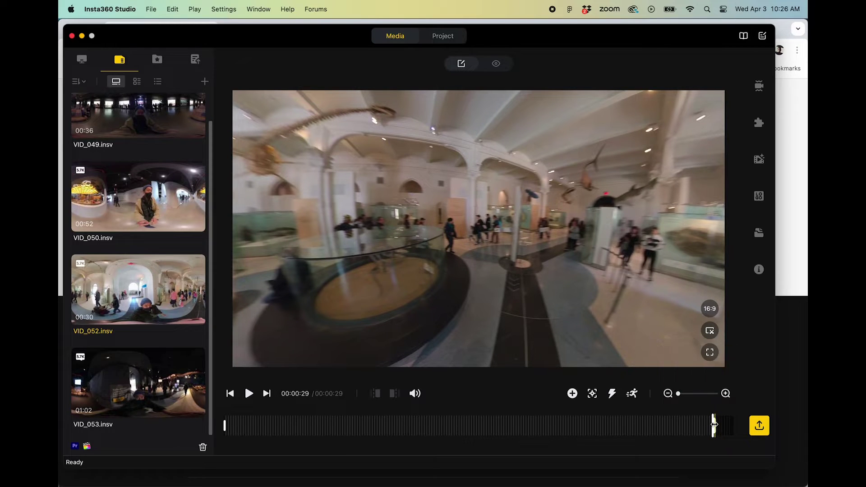
Step: Trim the end of VID_052 back to about 29.4 seconds
click(719, 418)
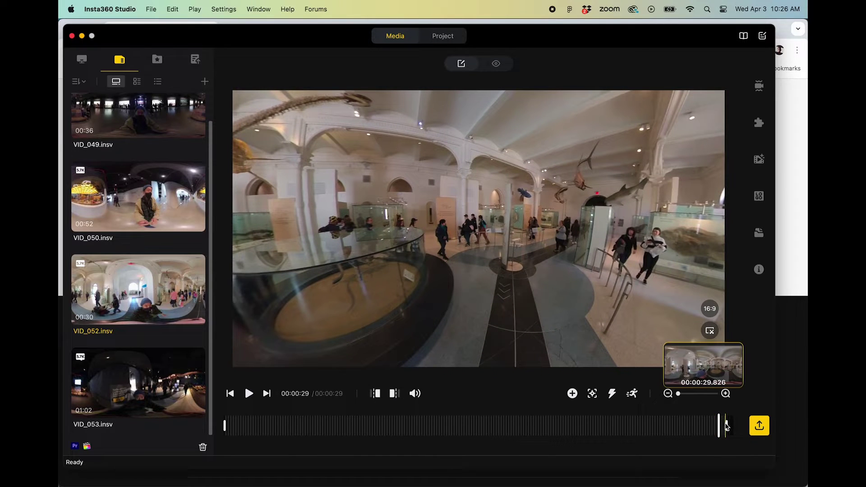
click(724, 423)
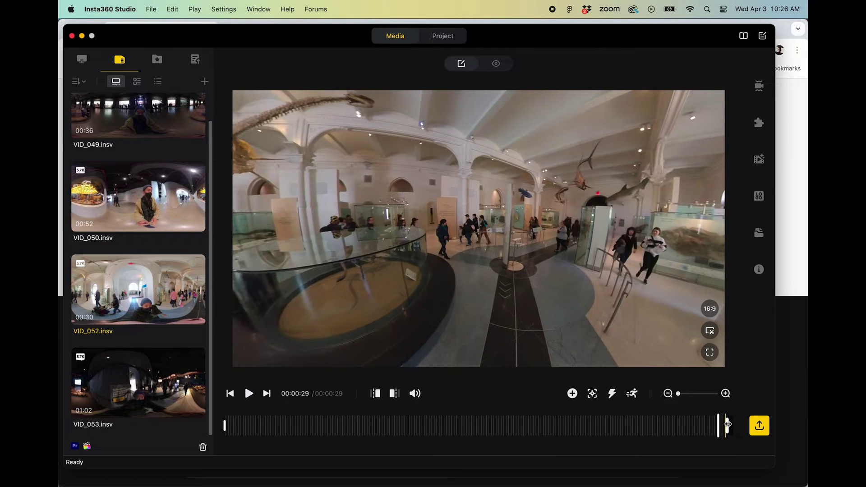
drag(727, 424, 719, 424)
Step: Export VID_052 as a full 5760×2880 H.264 360° video
click(759, 426)
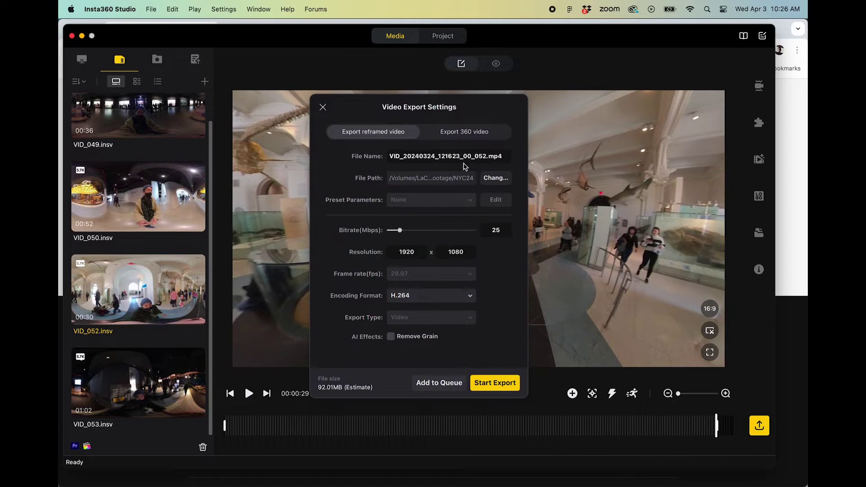
click(471, 135)
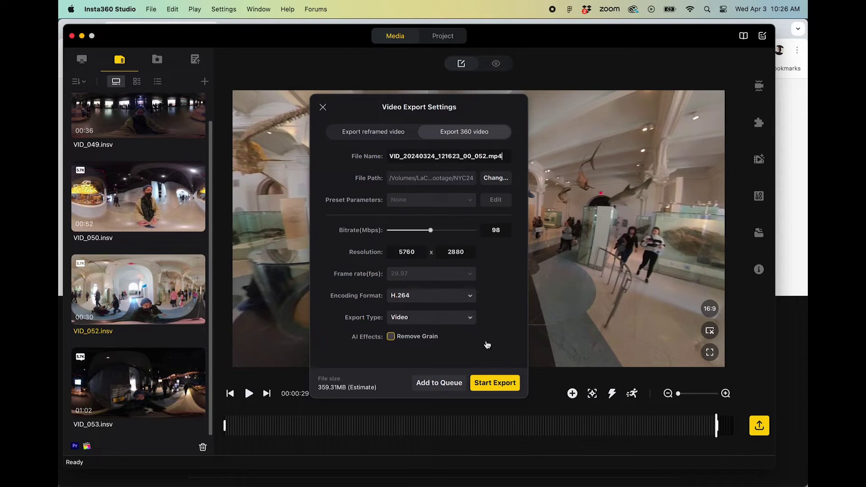
click(494, 382)
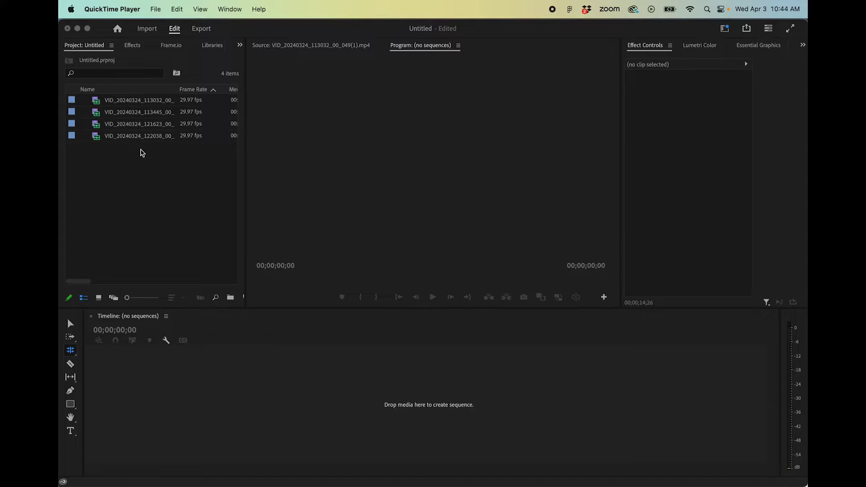
Step: Use New Sequence From Clip on VID_20240324_113032_00_049(1) to build a new sequence
click(146, 103)
click(146, 103)
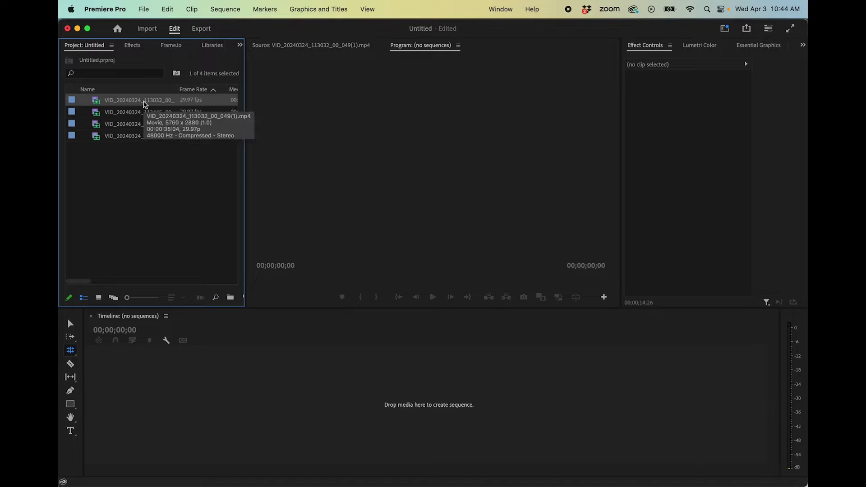
right_click(145, 104)
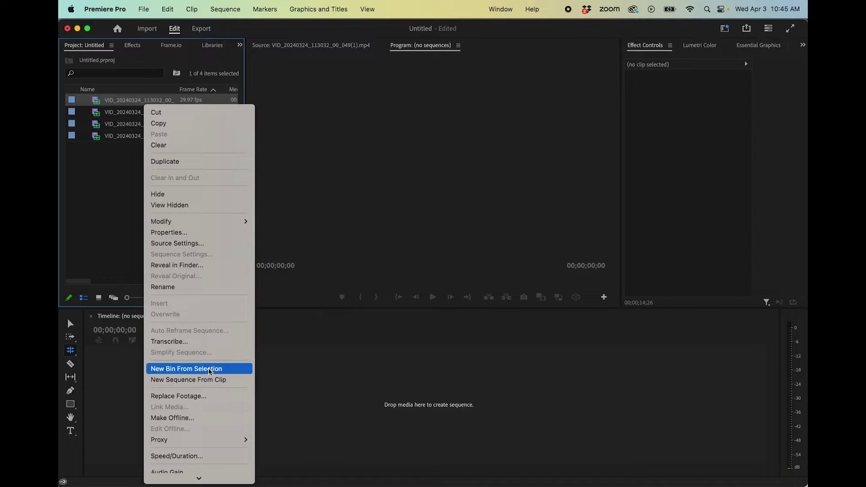
click(209, 380)
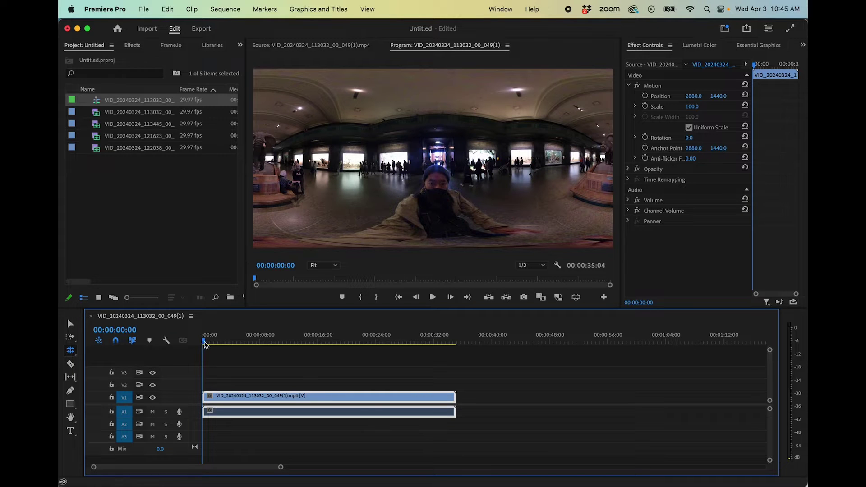
Step: Turn on VR video display and drag the view toward the gallery windows and corner displays
mouse_move(214, 333)
mouse_down()
mouse_move(342, 336)
mouse_move(203, 336)
mouse_up()
click(576, 298)
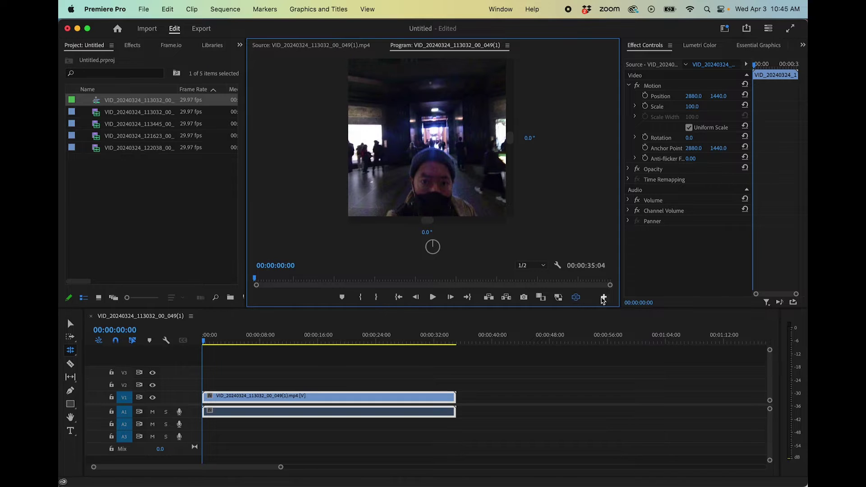
click(577, 298)
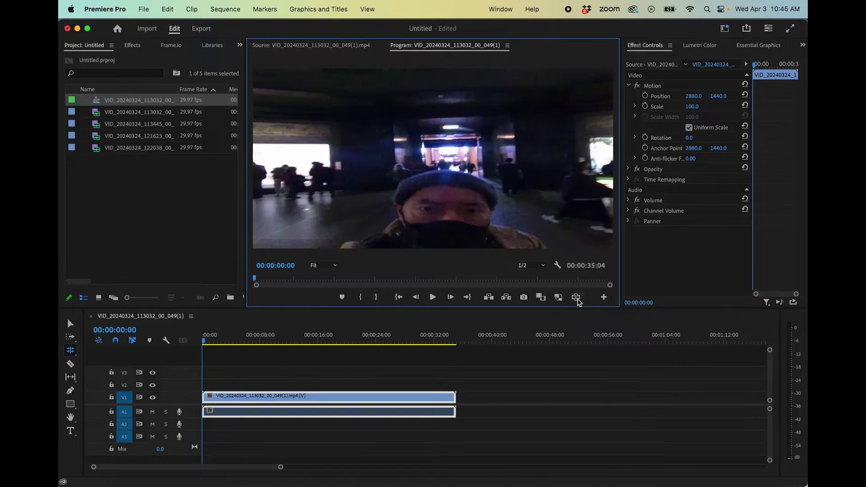
click(576, 298)
click(604, 298)
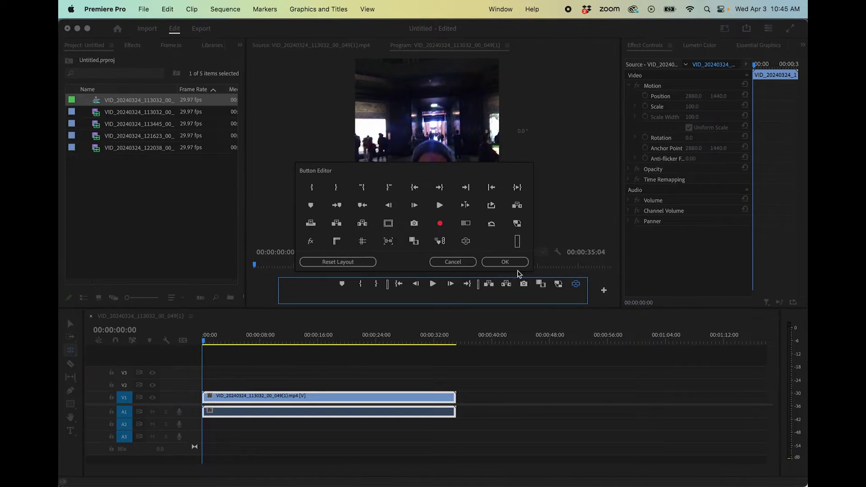
click(359, 262)
click(516, 264)
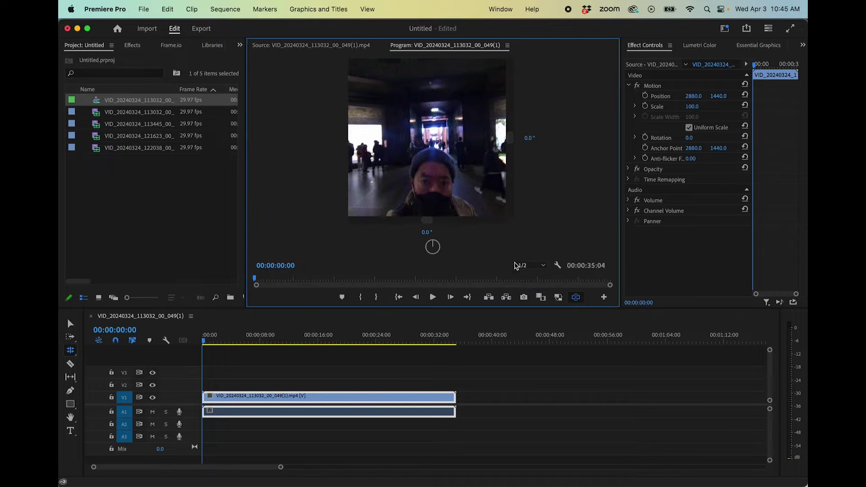
drag(469, 176, 285, 169)
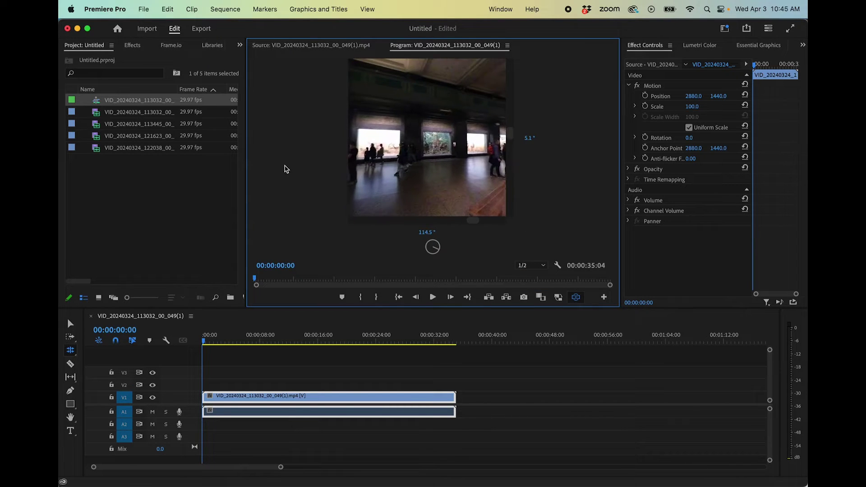
drag(446, 176, 471, 193)
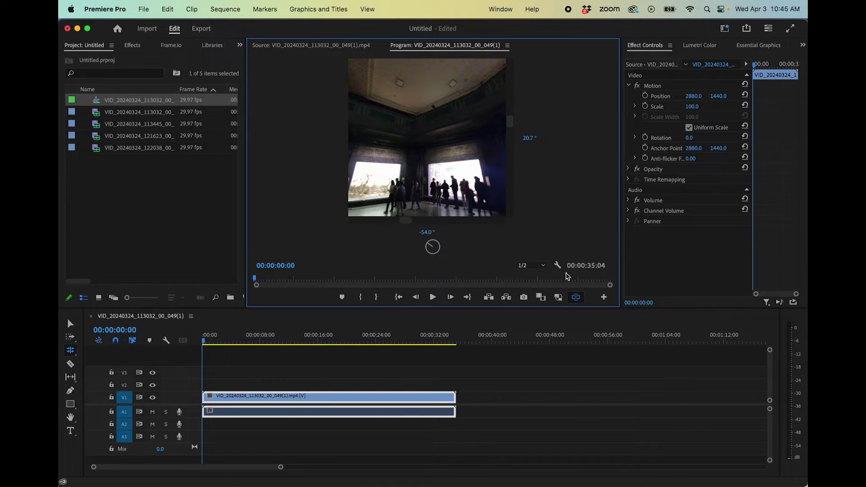
click(558, 267)
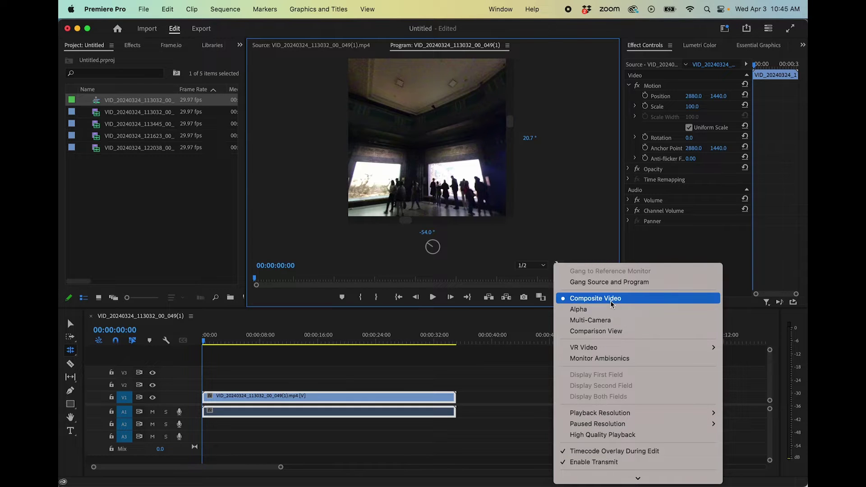
mouse_move(606, 347)
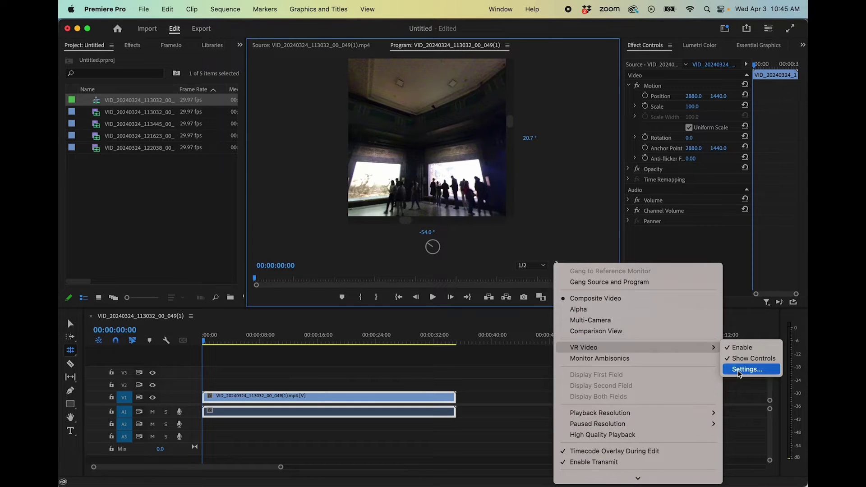
click(741, 370)
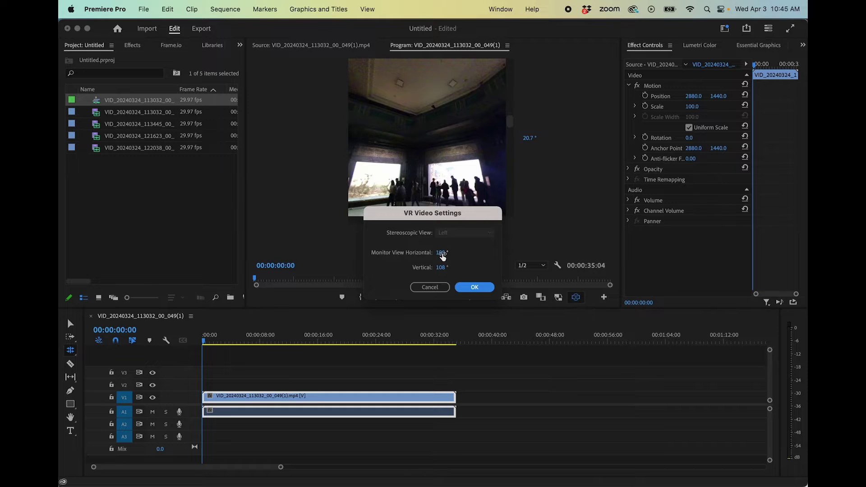
click(442, 254)
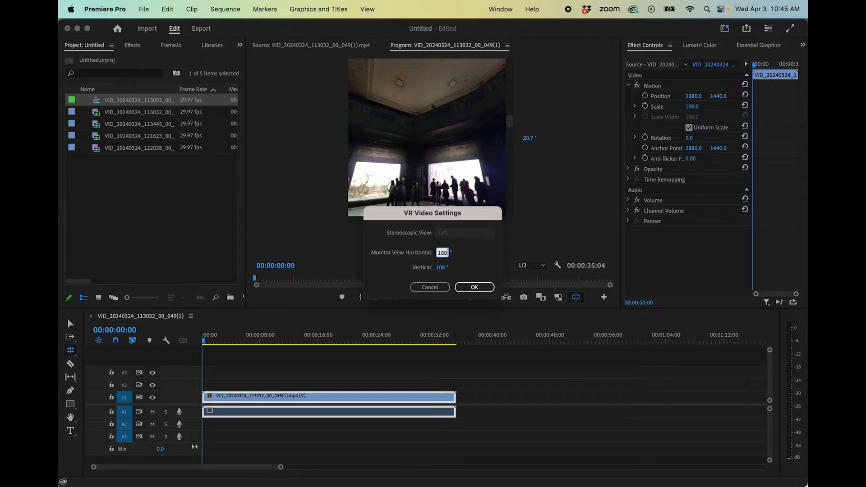
click(469, 286)
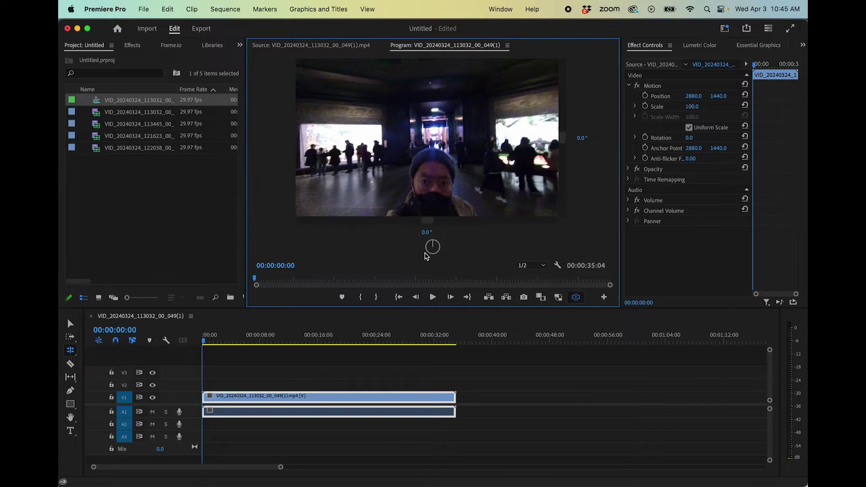
drag(443, 167, 373, 165)
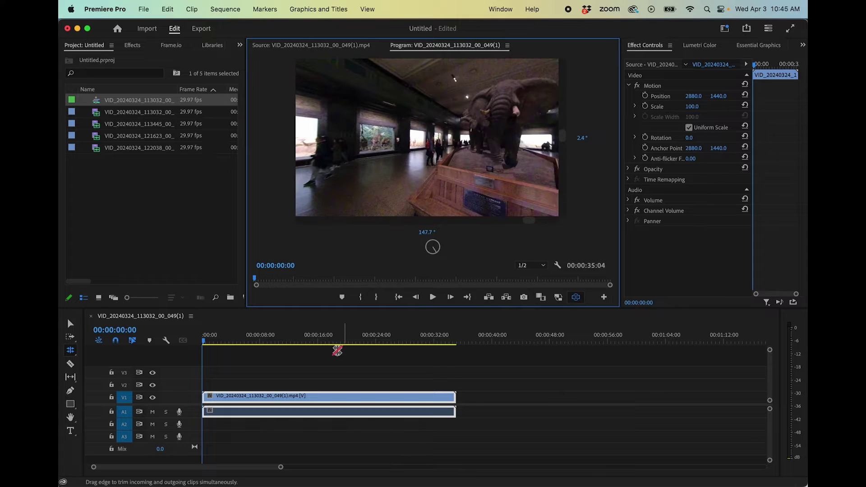
drag(266, 335, 172, 333)
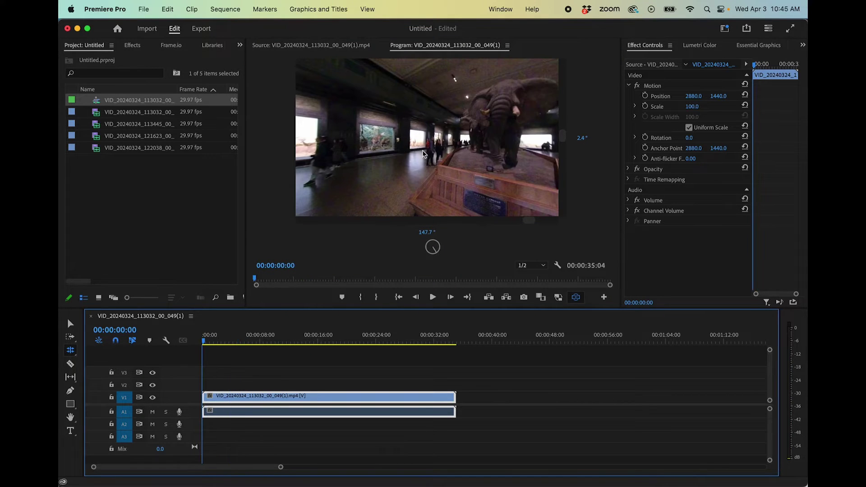
drag(423, 154, 445, 146)
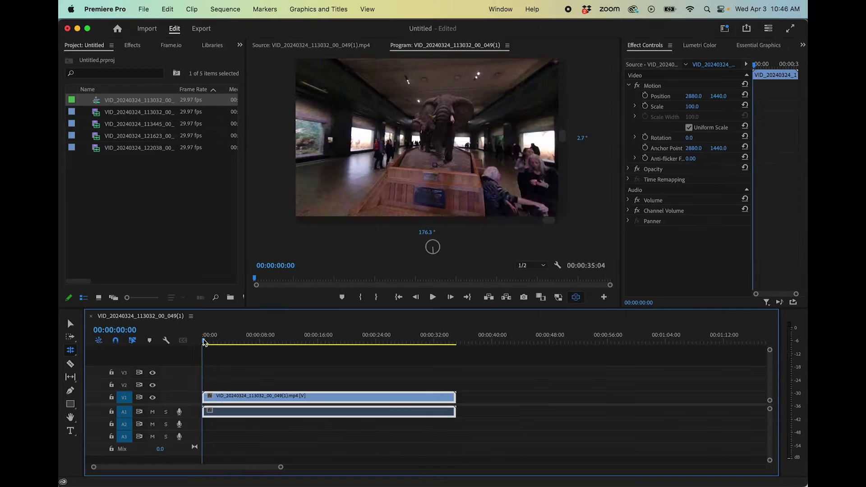
drag(205, 339, 449, 339)
click(113, 112)
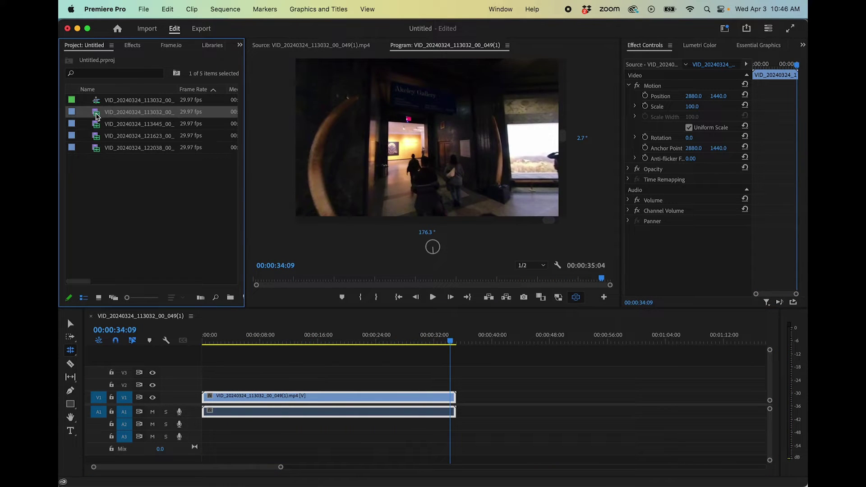
Step: Replace the first 113032 clip with the added copy, moved to the sequence start
drag(97, 116, 462, 361)
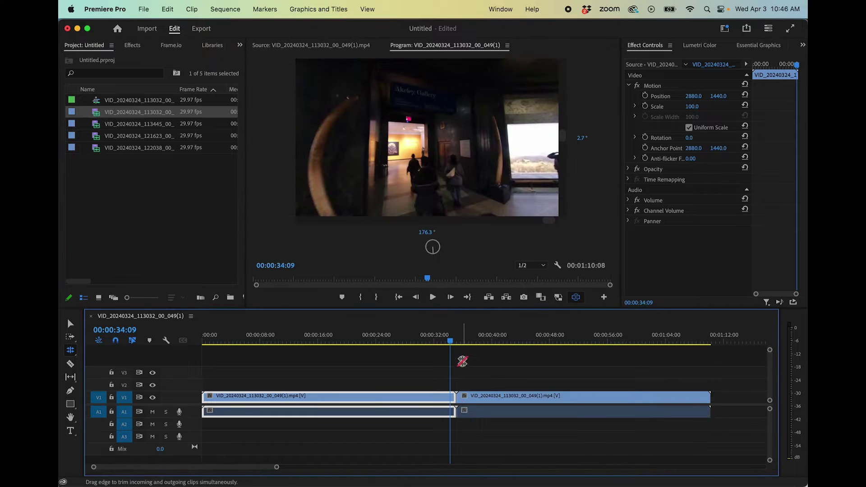
key(space)
click(490, 395)
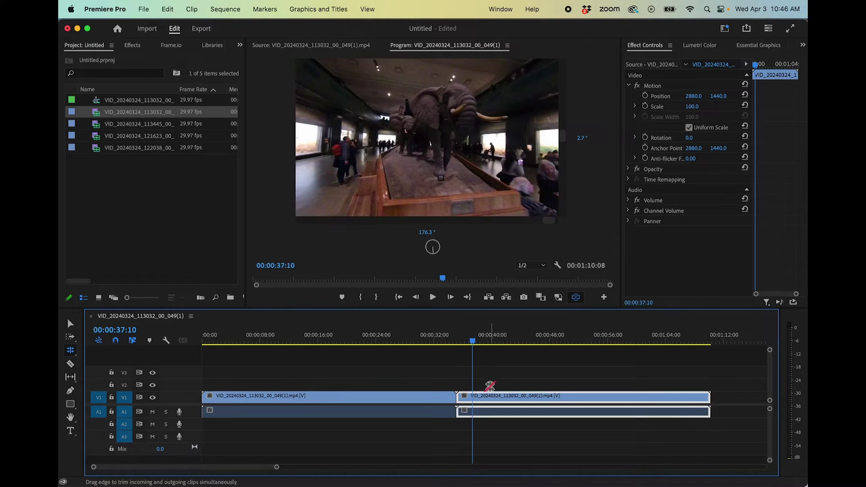
drag(469, 346, 501, 348)
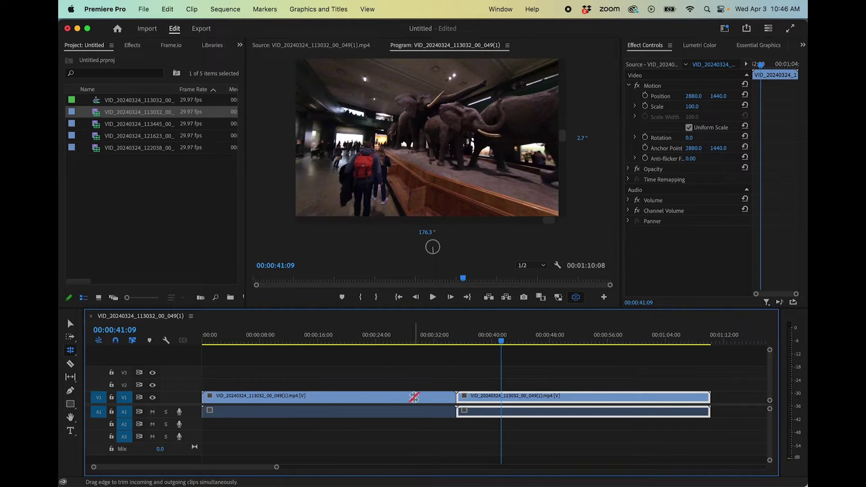
click(413, 396)
key(Delete)
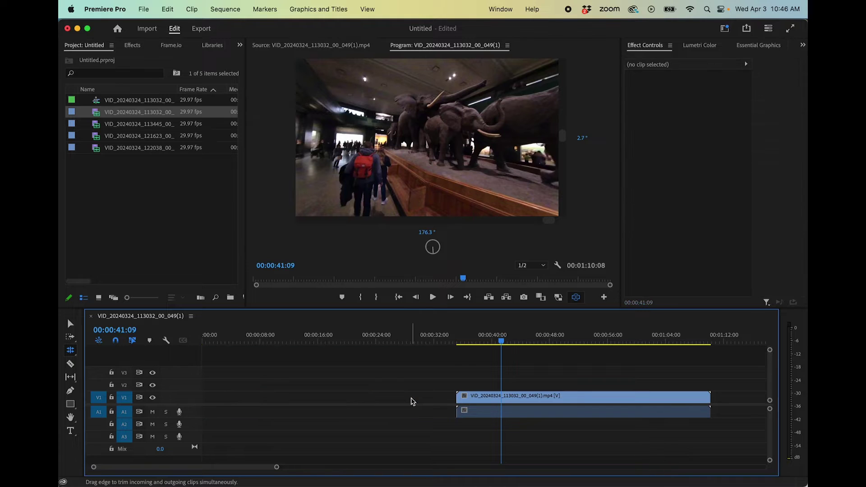
click(494, 398)
key(v)
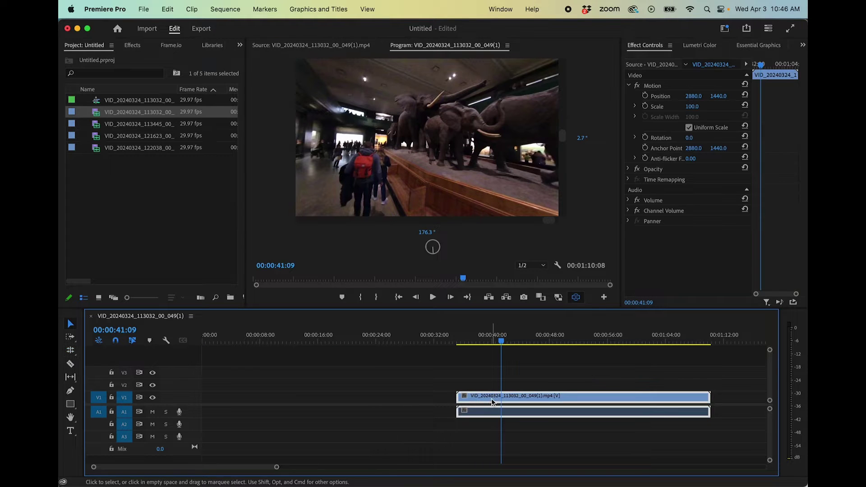
drag(491, 399, 237, 399)
Step: Add the 113445 clip after the first clip and preview it
click(125, 127)
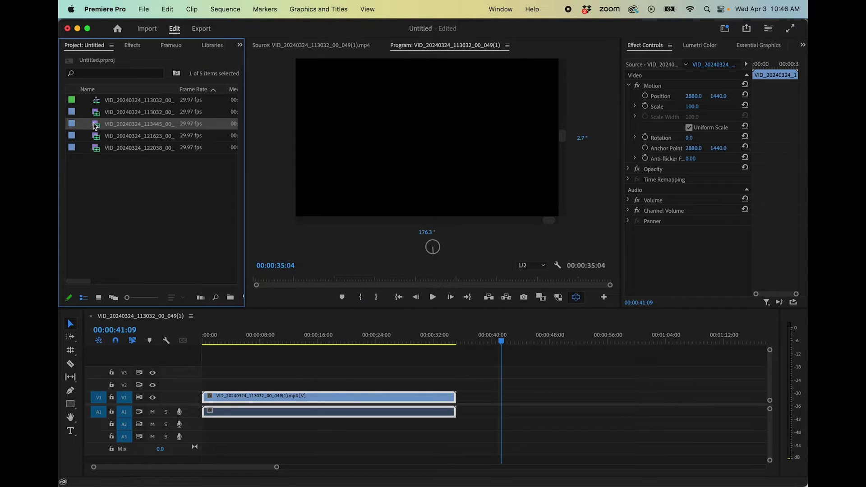
drag(95, 127, 456, 397)
click(446, 339)
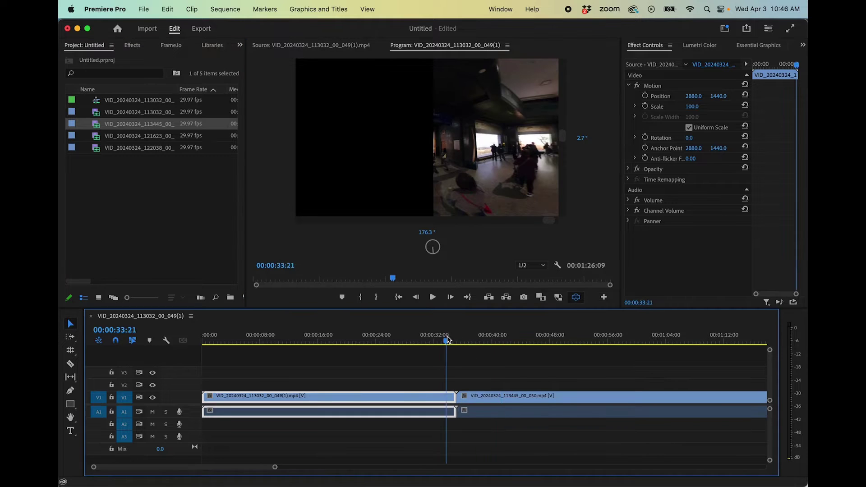
drag(446, 339, 472, 339)
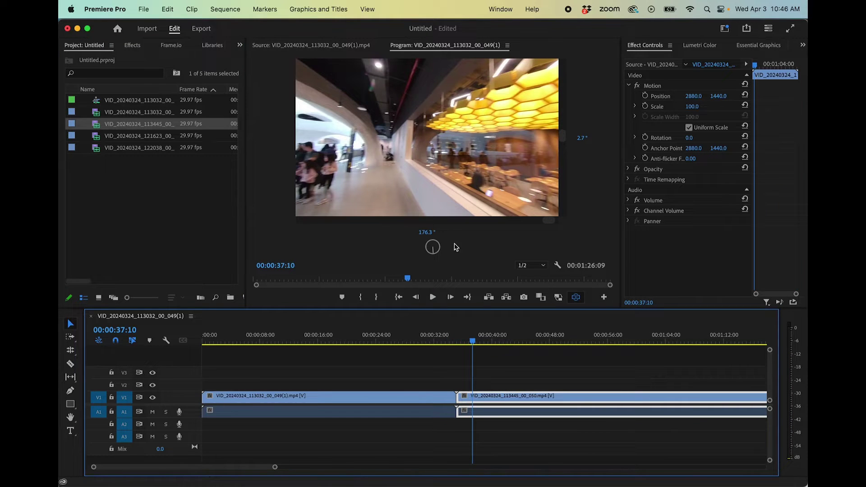
drag(415, 173, 432, 183)
click(437, 339)
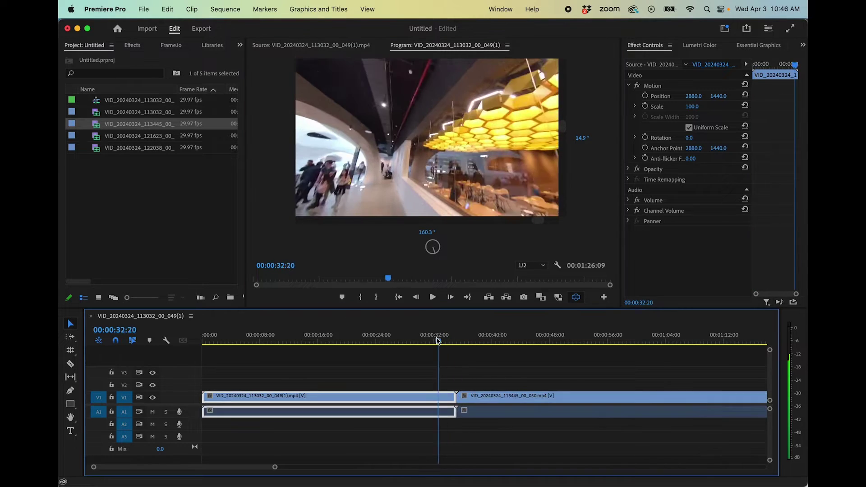
drag(437, 340, 595, 340)
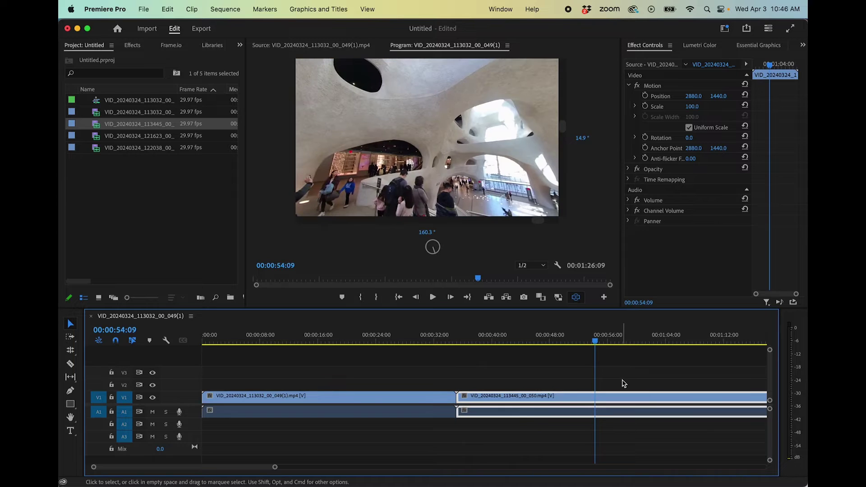
Step: Append the 121623 and 122038 clips to the end of the sequence
scroll(622, 381, down, 10)
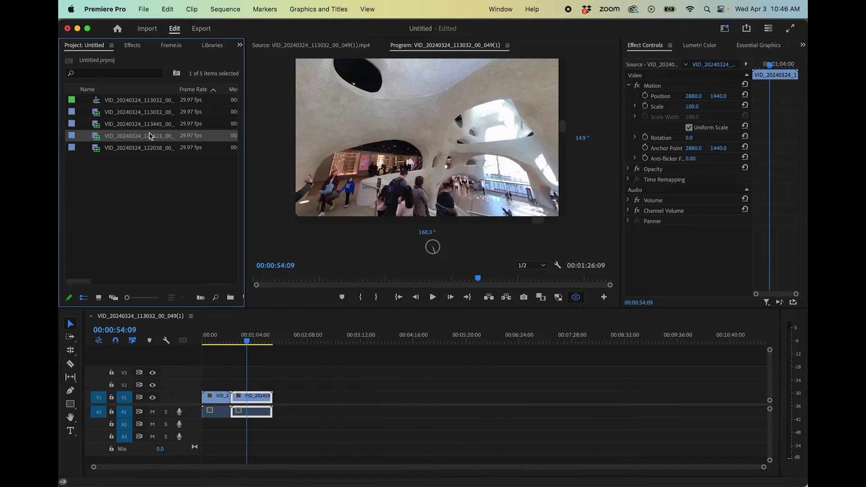
drag(119, 138, 283, 397)
drag(264, 336, 301, 413)
click(149, 149)
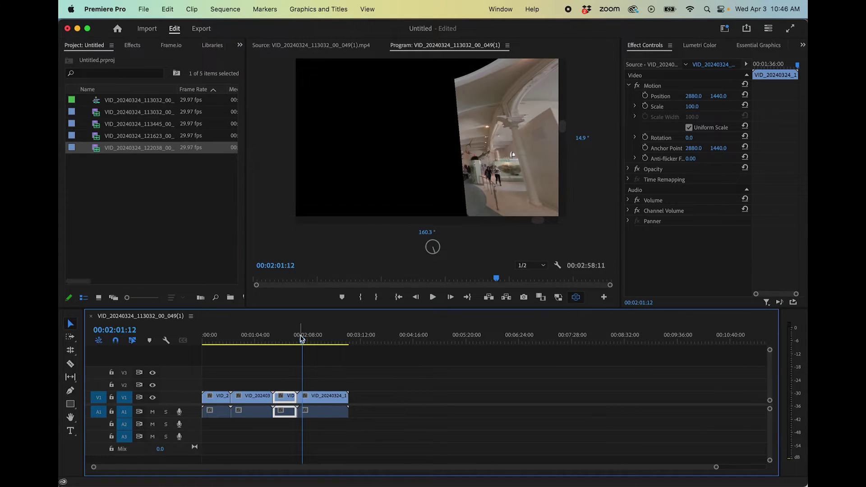
mouse_move(301, 341)
mouse_down()
mouse_move(292, 341)
mouse_move(306, 343)
mouse_up()
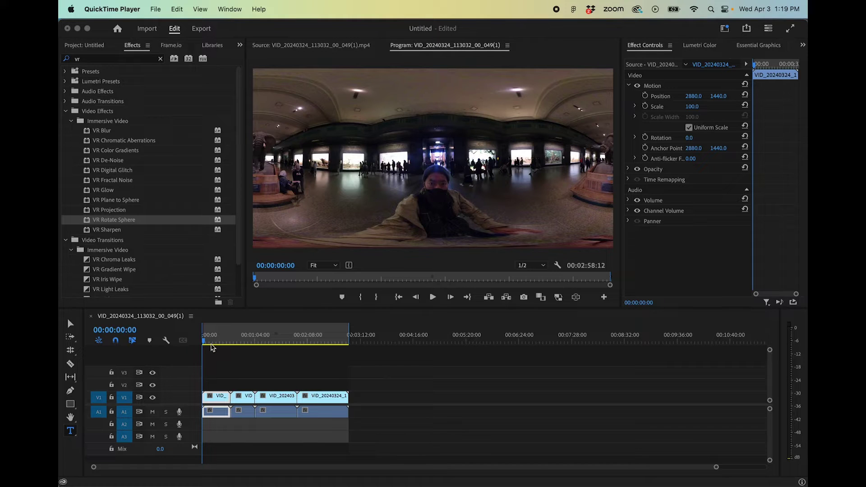
click(206, 343)
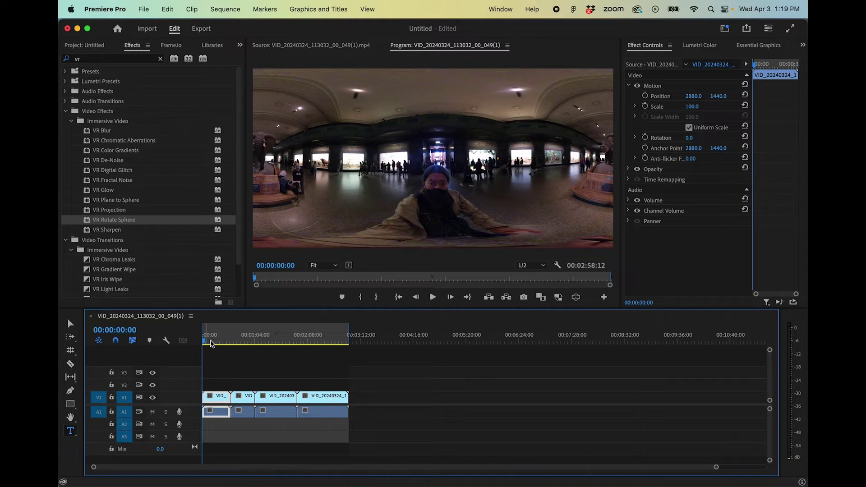
click(206, 342)
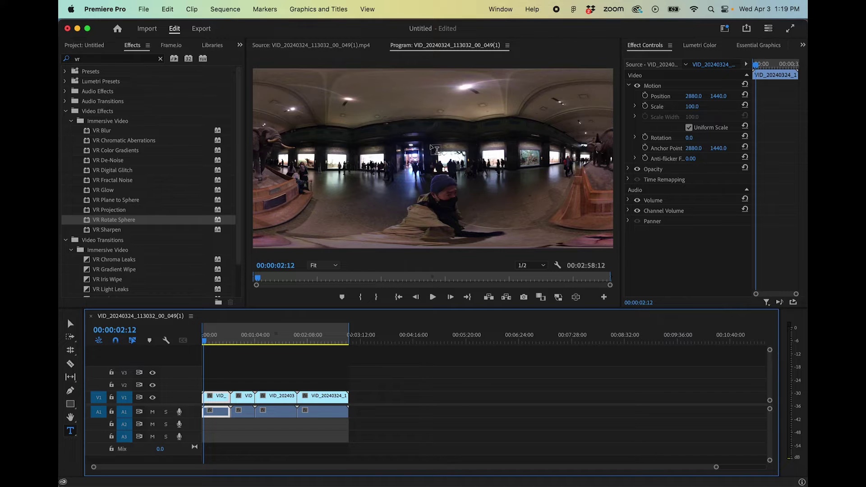
click(204, 344)
click(203, 343)
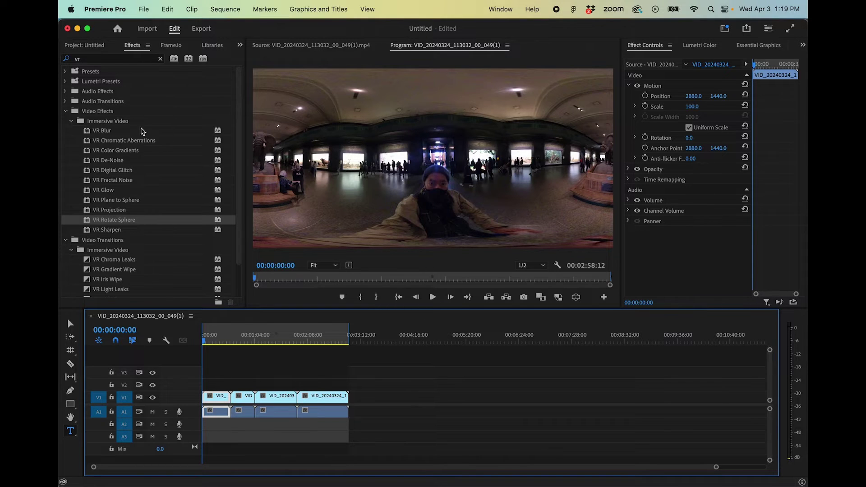
click(101, 60)
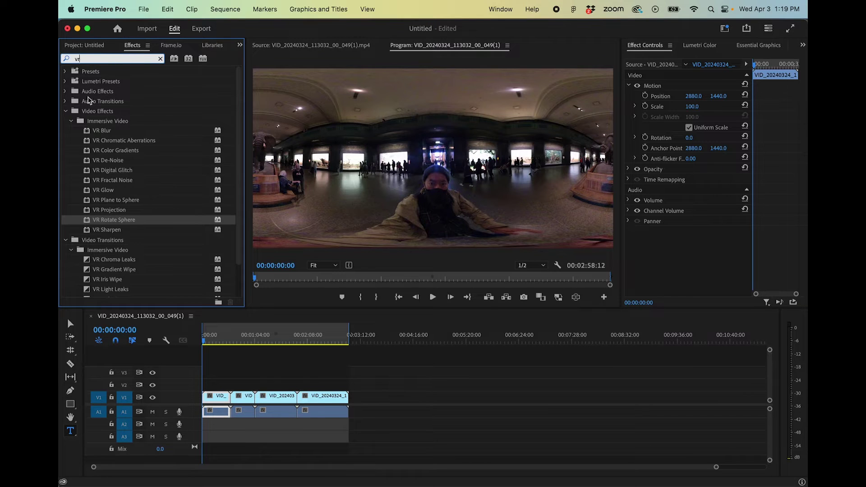
double_click(91, 224)
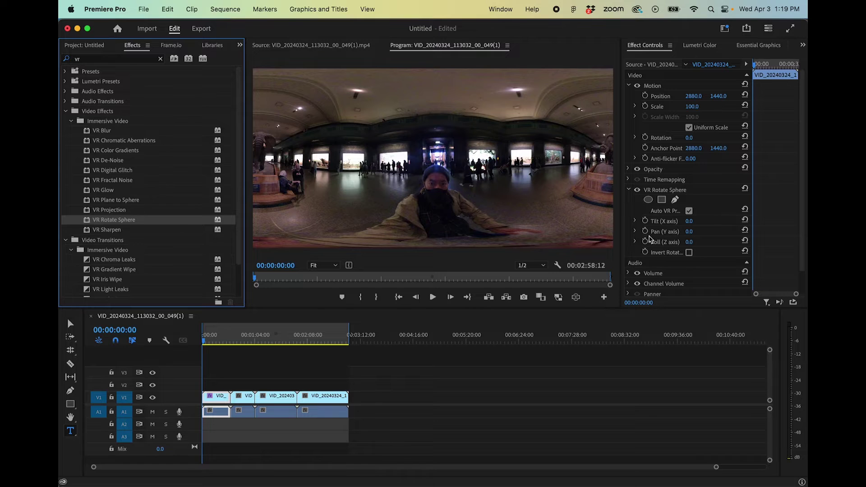
Step: Pan the first clip's VR Rotate Sphere to 200°, keeping tilt at 0
click(665, 191)
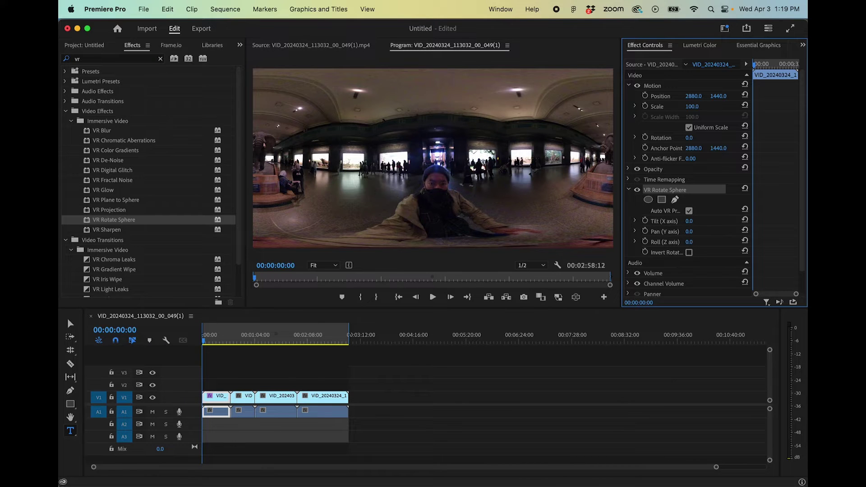
drag(688, 221, 691, 222)
key(super+z)
drag(689, 231, 755, 232)
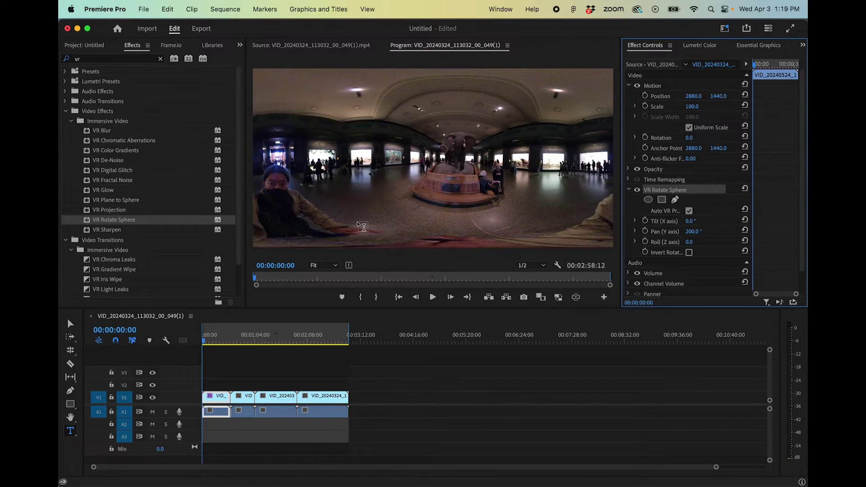
Step: Preview the reframed first clip, then apply VR Rotate Sphere to the second clip
drag(204, 340, 240, 343)
click(244, 410)
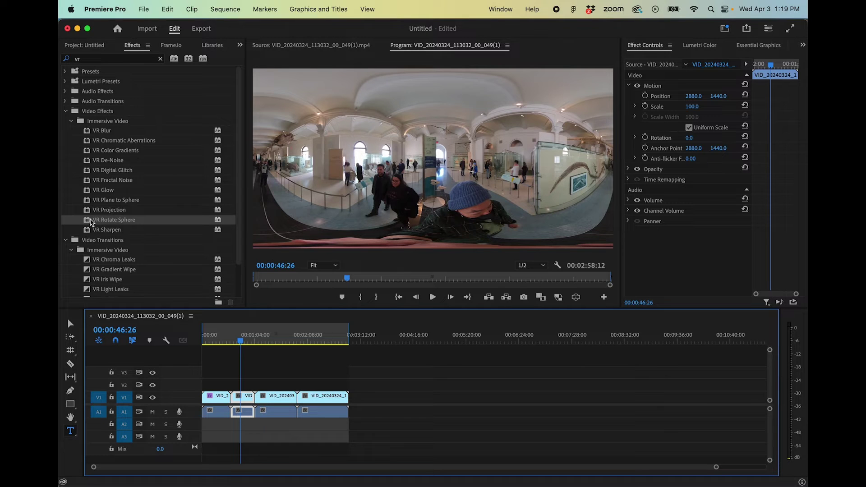
double_click(89, 221)
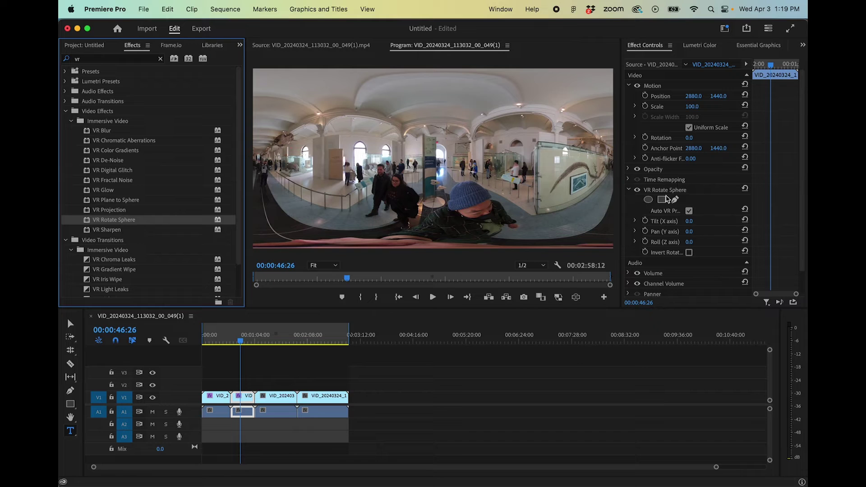
Step: Set the second clip's VR Rotate Sphere pan to 177°
click(689, 231)
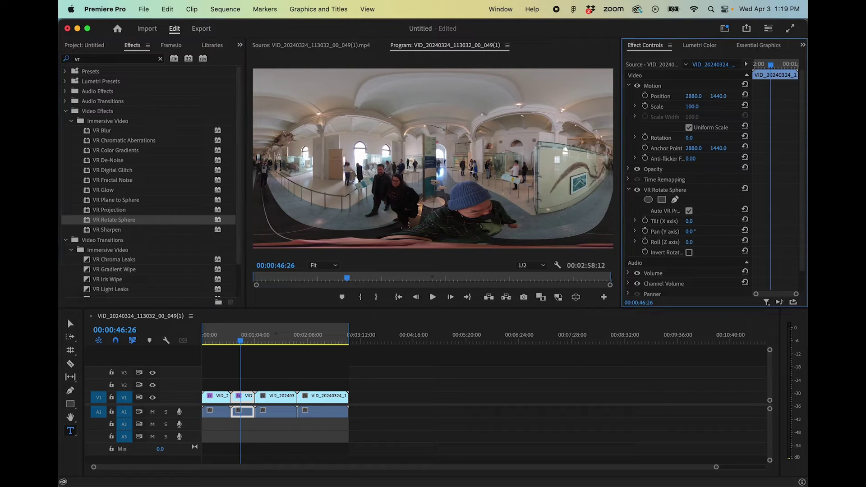
click(688, 231)
key(Return)
drag(688, 232, 525, 306)
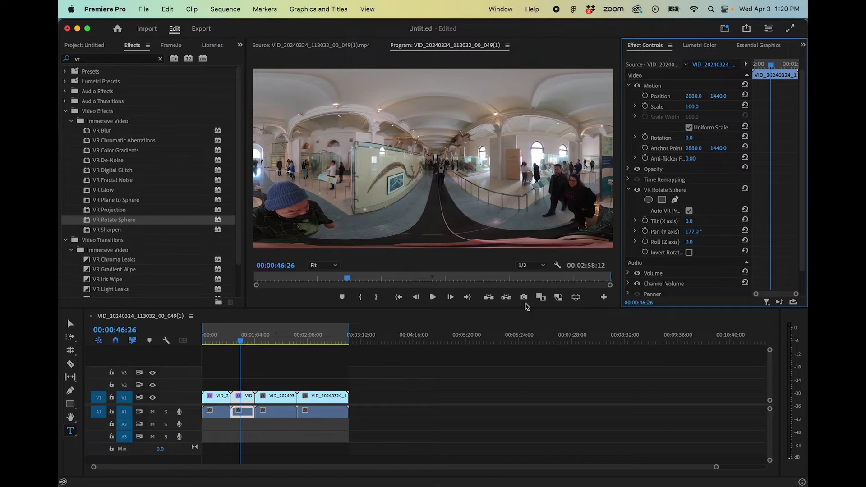
Step: Apply VR Rotate Sphere to the third clip and pan it to 227°
drag(240, 341, 267, 344)
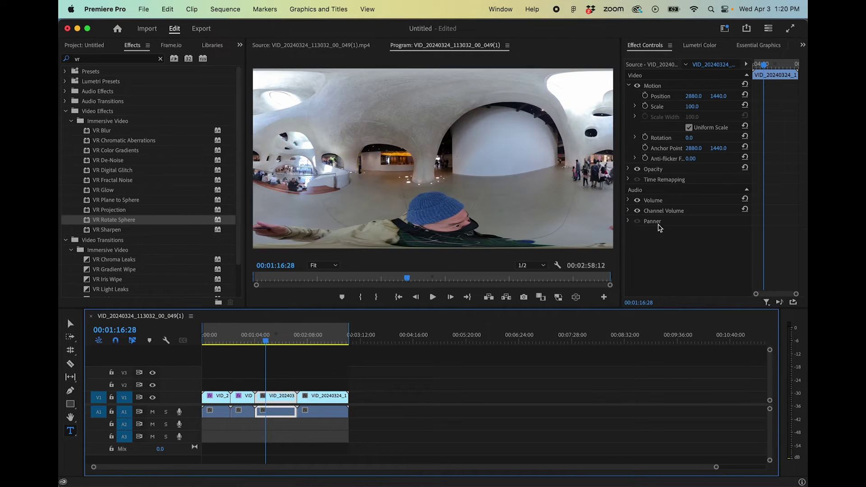
drag(120, 221, 648, 207)
drag(688, 231, 790, 232)
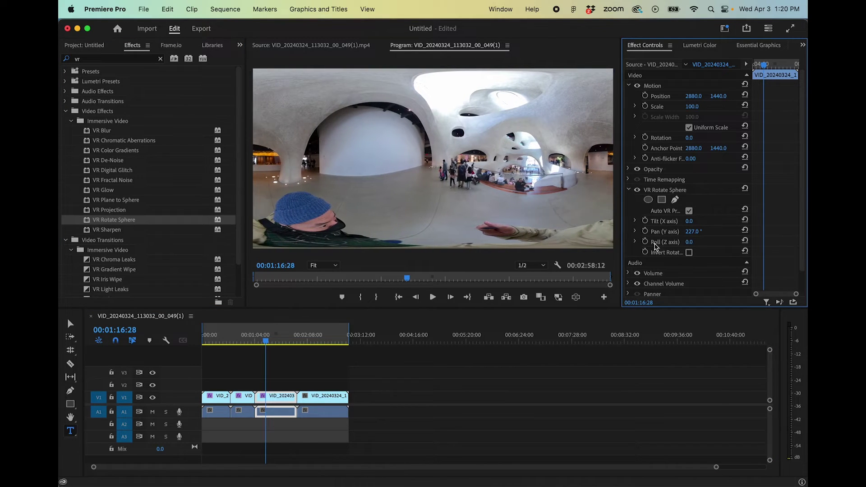
click(264, 342)
drag(265, 343, 318, 345)
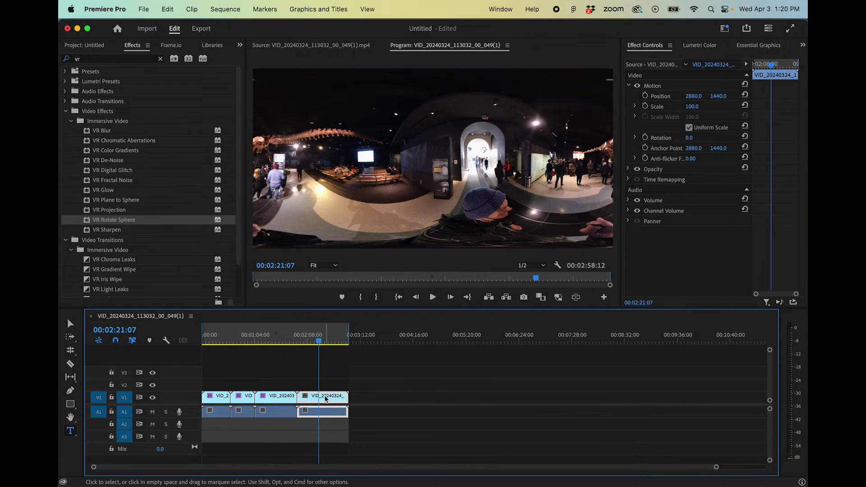
Step: Give the fourth clip VR Rotate Sphere with 152° pan and 19° tilt, checked in VR view
double_click(133, 222)
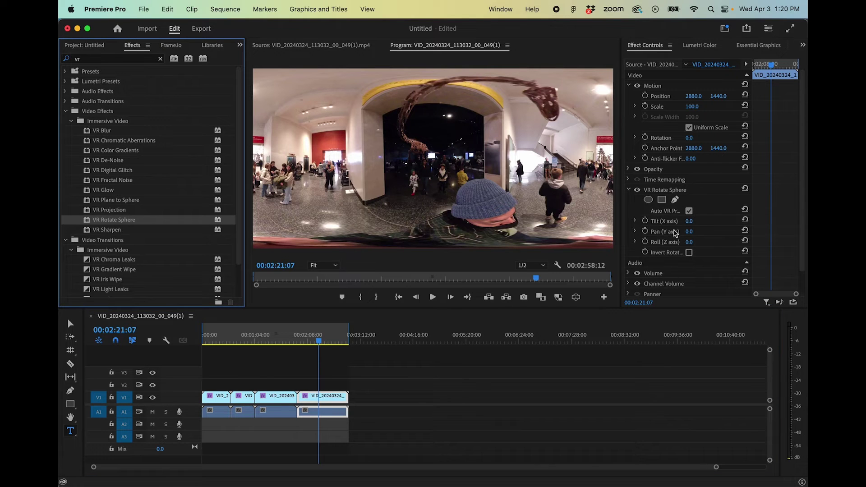
drag(689, 233, 767, 233)
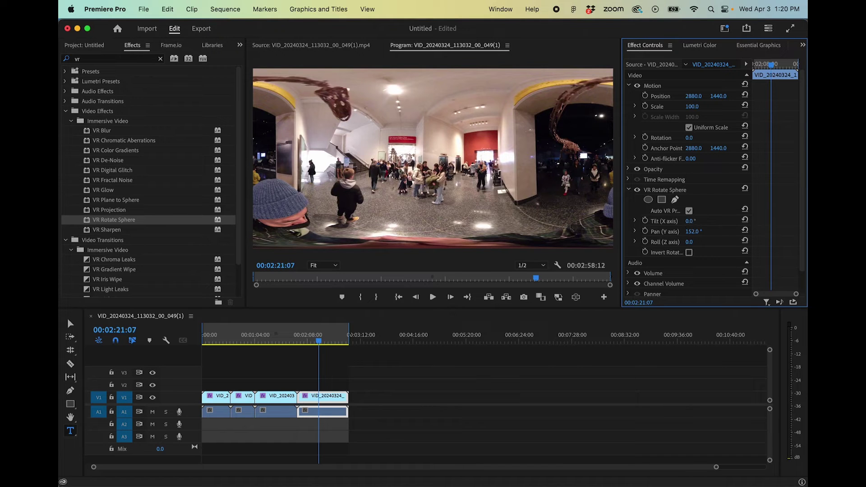
click(696, 219)
click(724, 219)
mouse_move(689, 220)
mouse_down()
mouse_move(700, 221)
mouse_move(680, 221)
mouse_move(697, 222)
mouse_up()
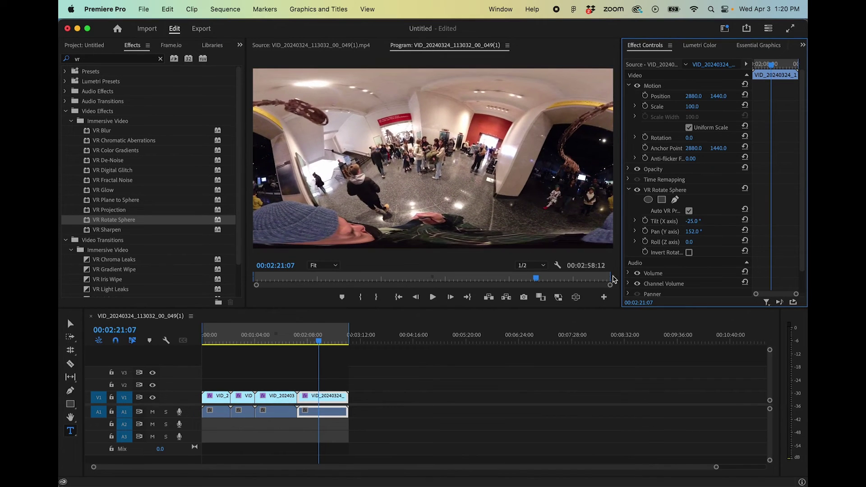
click(575, 297)
click(576, 297)
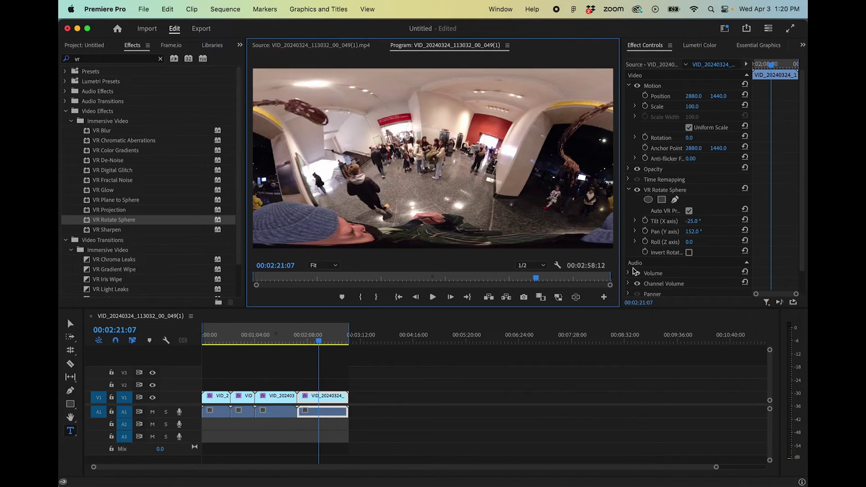
drag(693, 231, 696, 231)
click(576, 297)
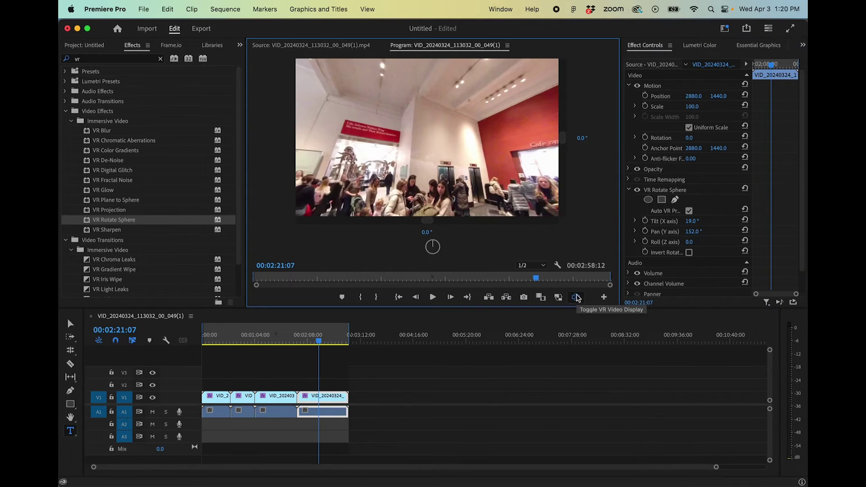
click(576, 297)
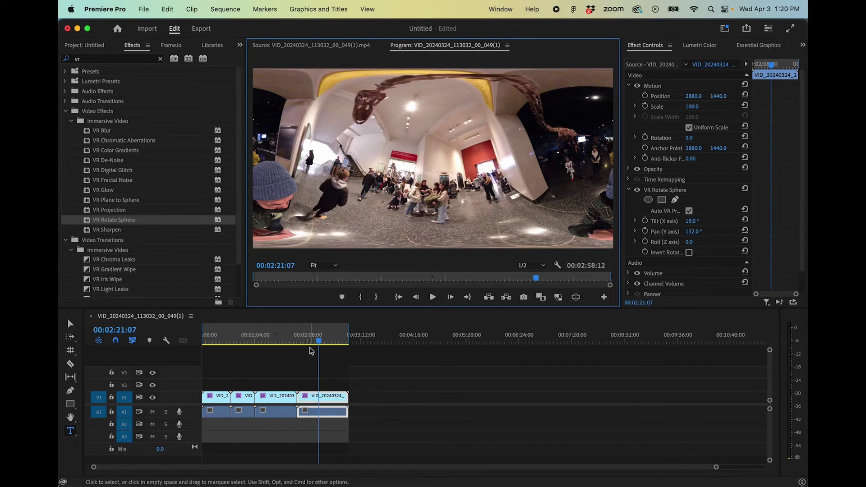
click(306, 338)
drag(306, 339, 332, 339)
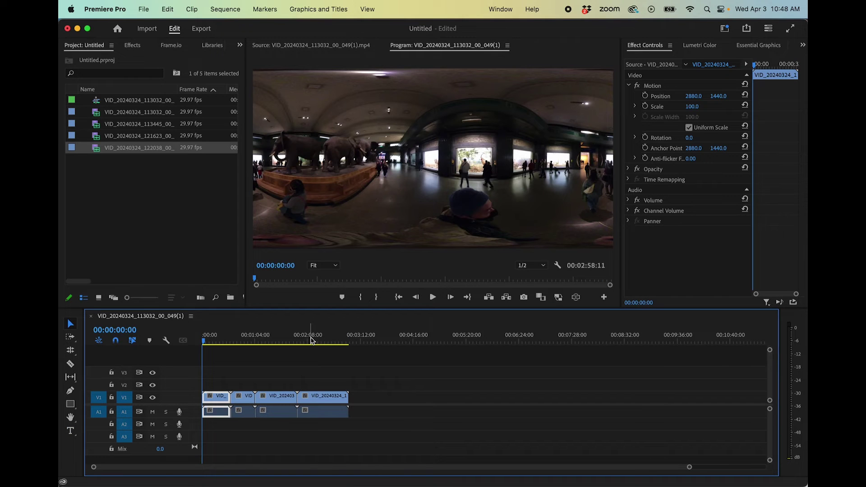
Step: Open export for the museum sequence: H.264, 5760×2880, naturalHistoryMuseum.mp4
click(326, 340)
drag(328, 341, 349, 342)
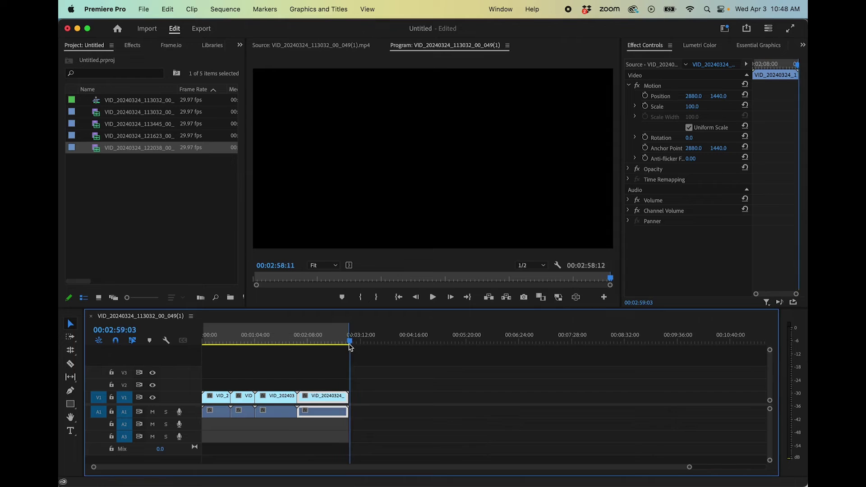
key(Home)
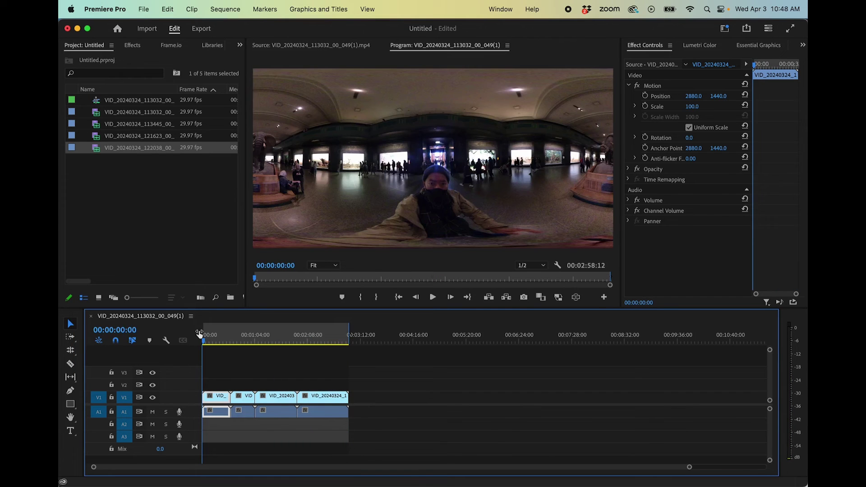
click(391, 367)
key(super+m)
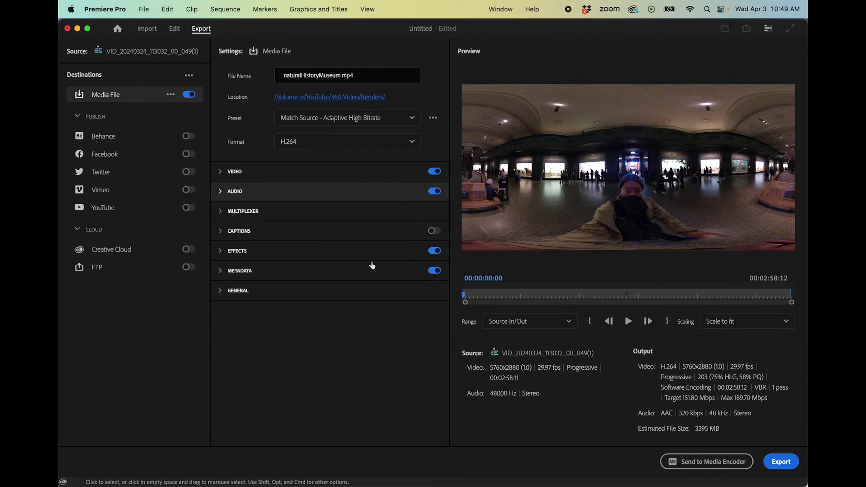
Step: Tick Video Is VR in the H.264 video settings and start encoding the museum sequence
click(222, 172)
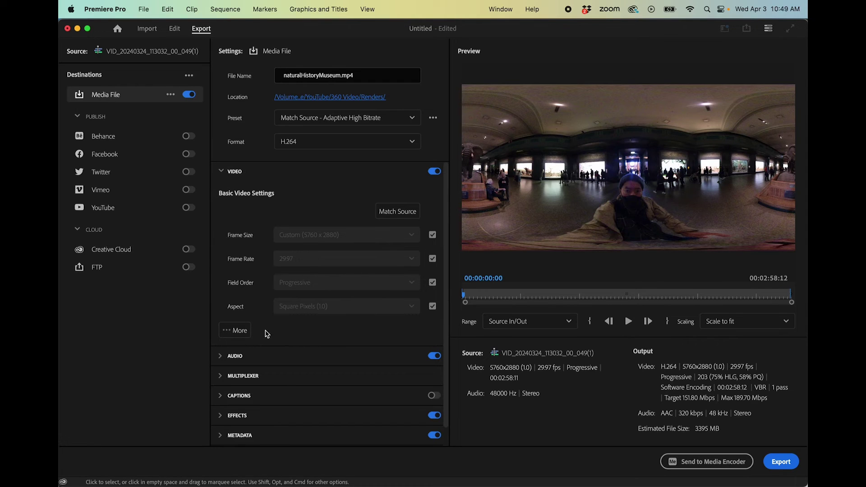
click(235, 330)
scroll(265, 335, down, 4)
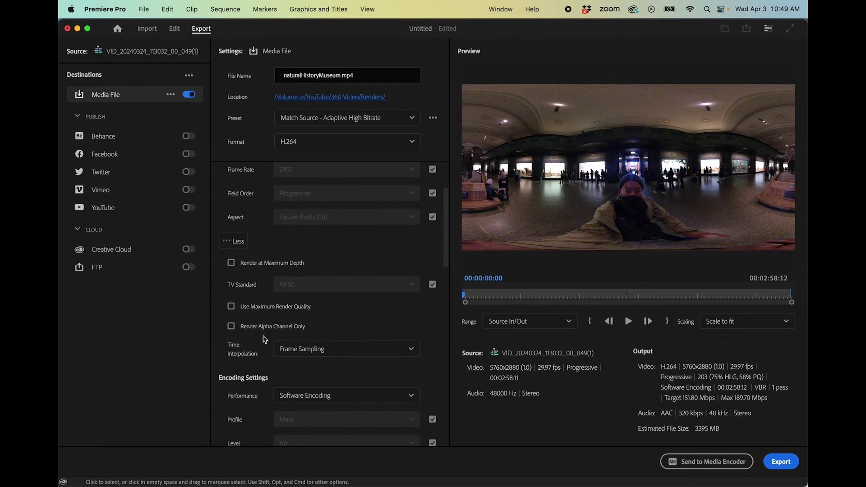
scroll(248, 378, down, 8)
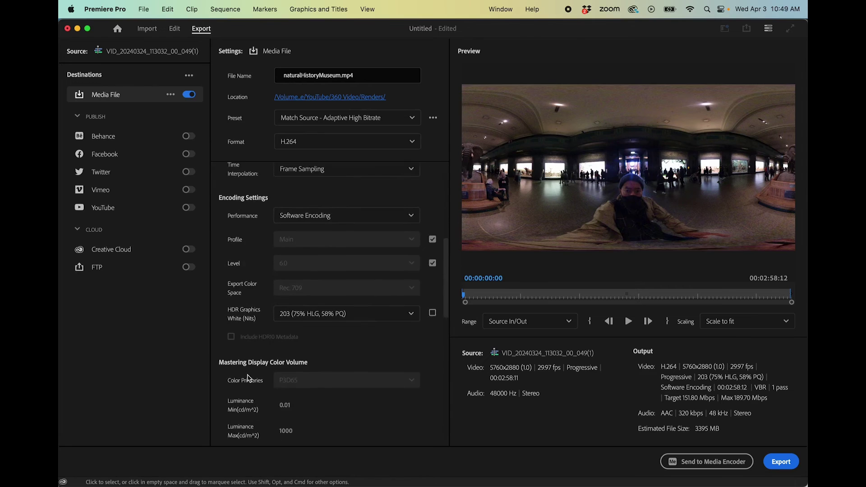
scroll(247, 378, down, 10)
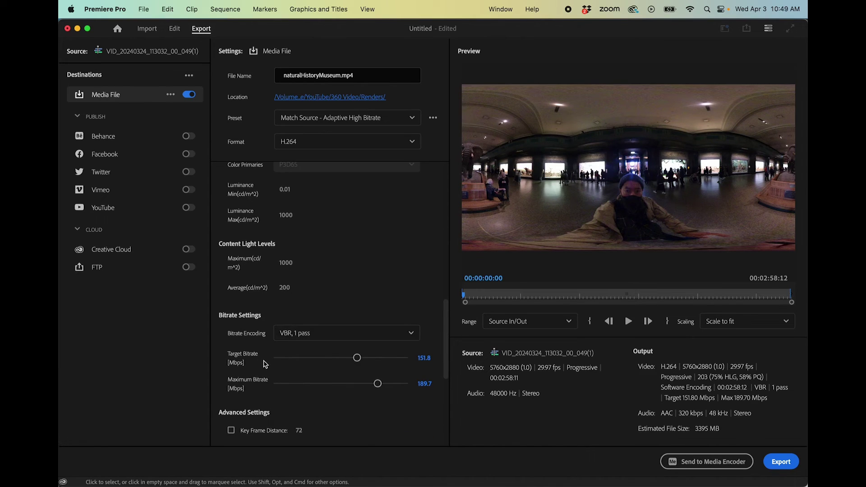
scroll(265, 364, down, 5)
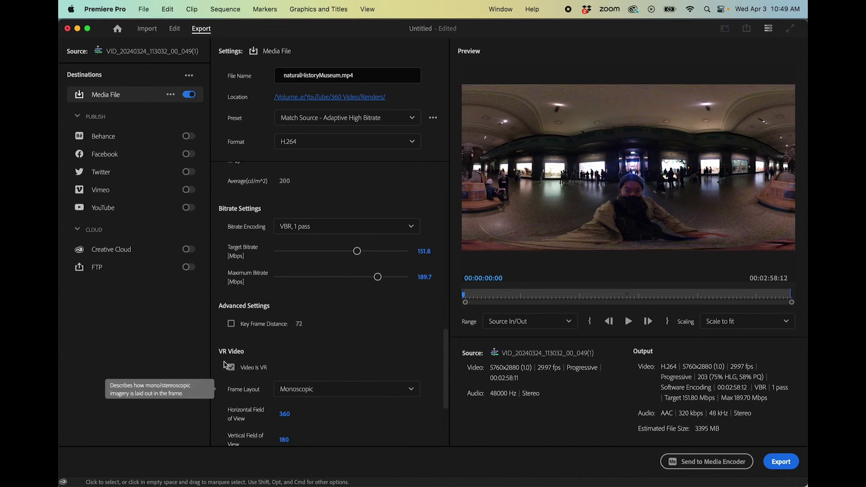
scroll(230, 366, down, 1)
click(231, 345)
scroll(247, 356, down, 5)
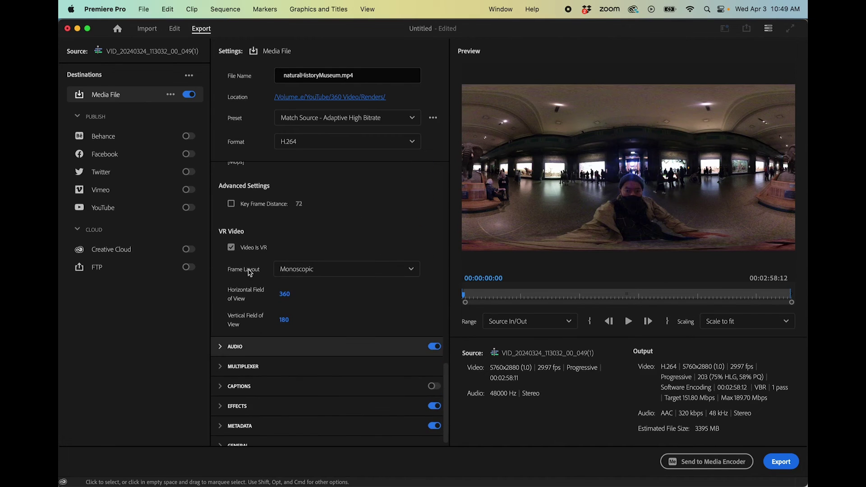
click(780, 461)
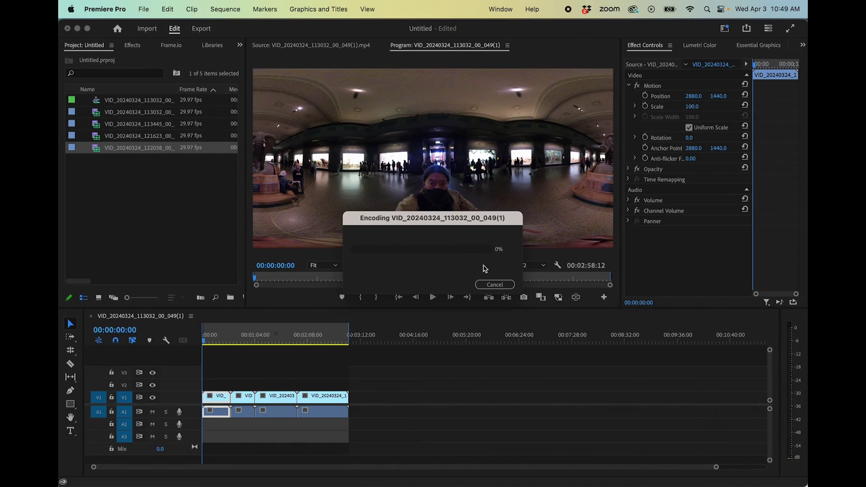